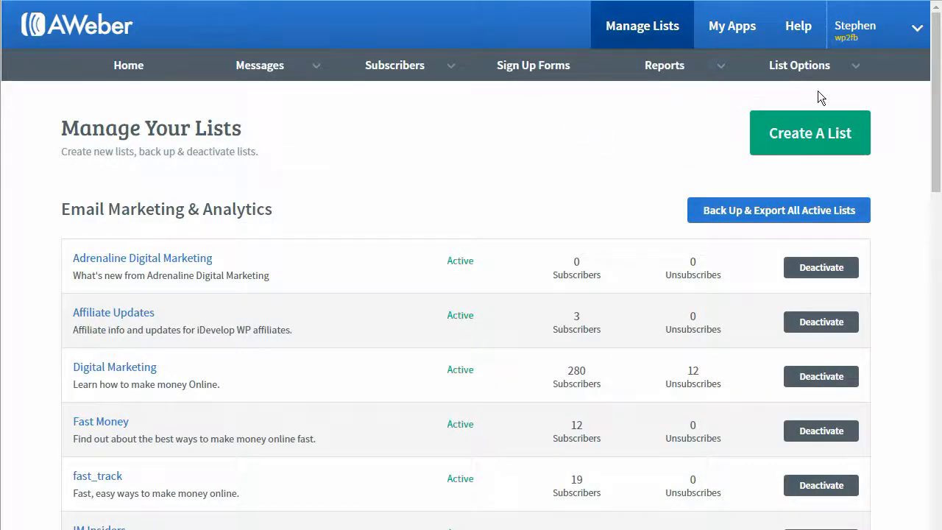
left_click(810, 145)
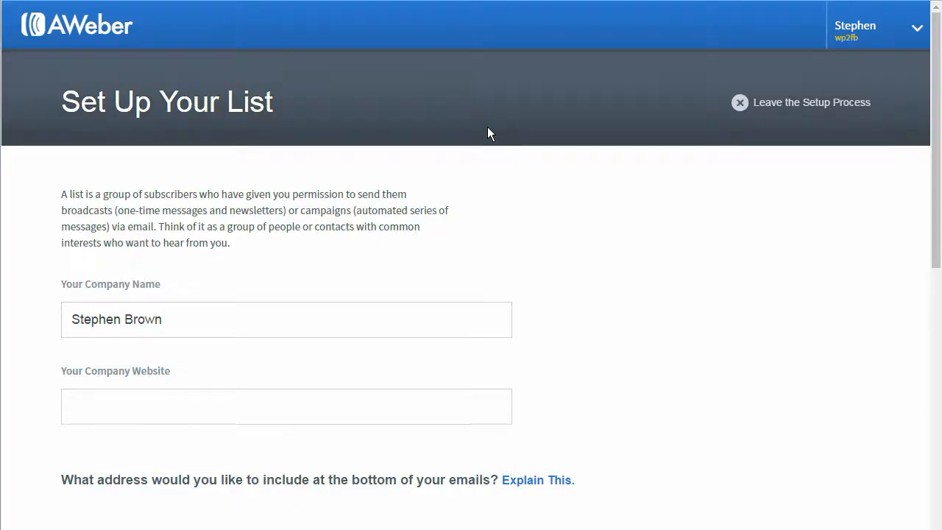
left_click(168, 320)
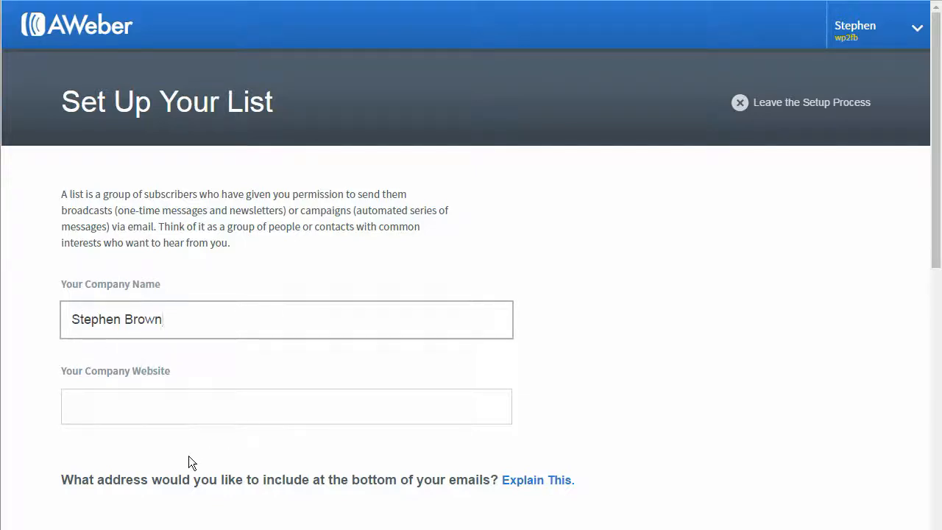
left_click(140, 417)
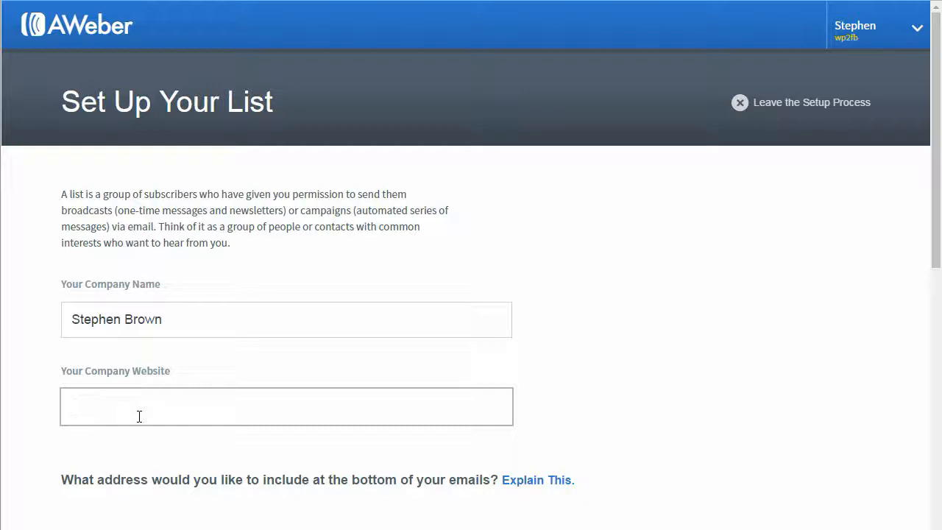
type("https://adrenalinedi")
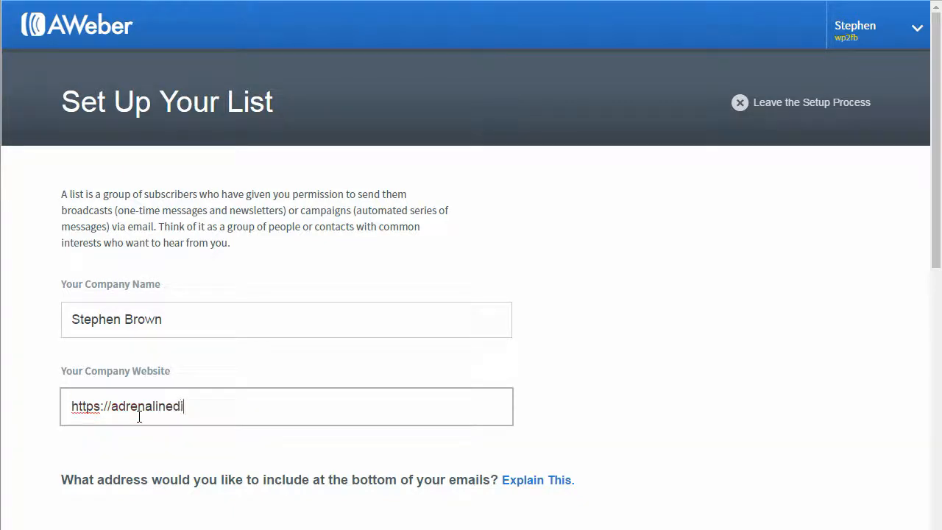
type("gital")
key("BackSpace")
key("BackSpace")
key("BackSpace")
key("BackSpace")
key("BackSpace")
key("BackSpace")
key("BackSpace")
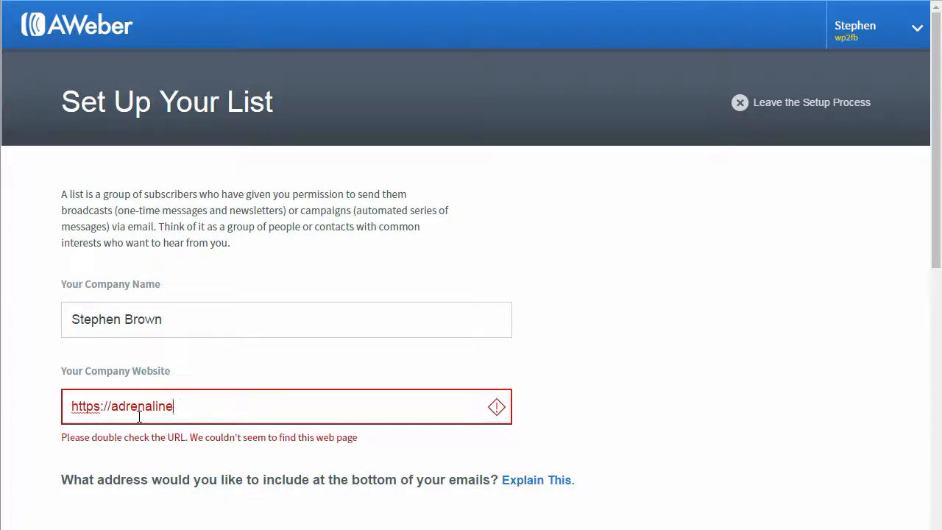
type("ma")
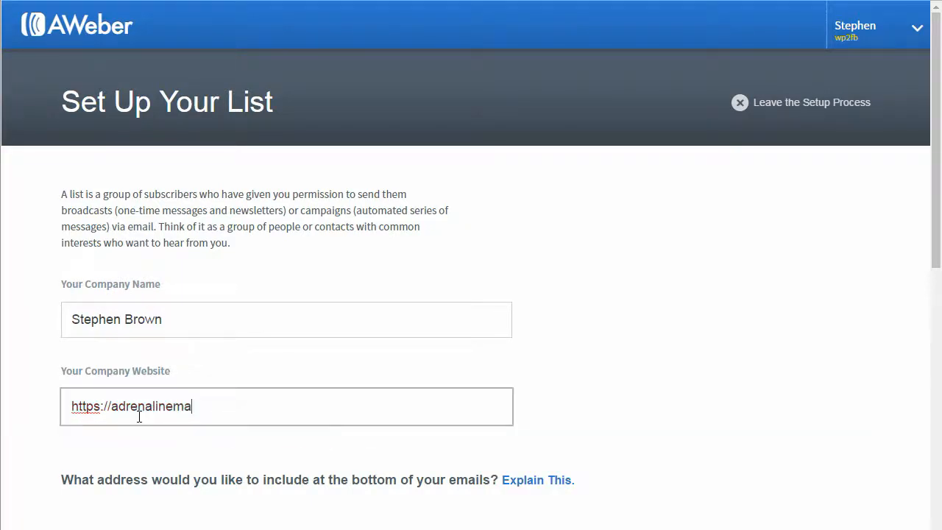
type("rketing.net")
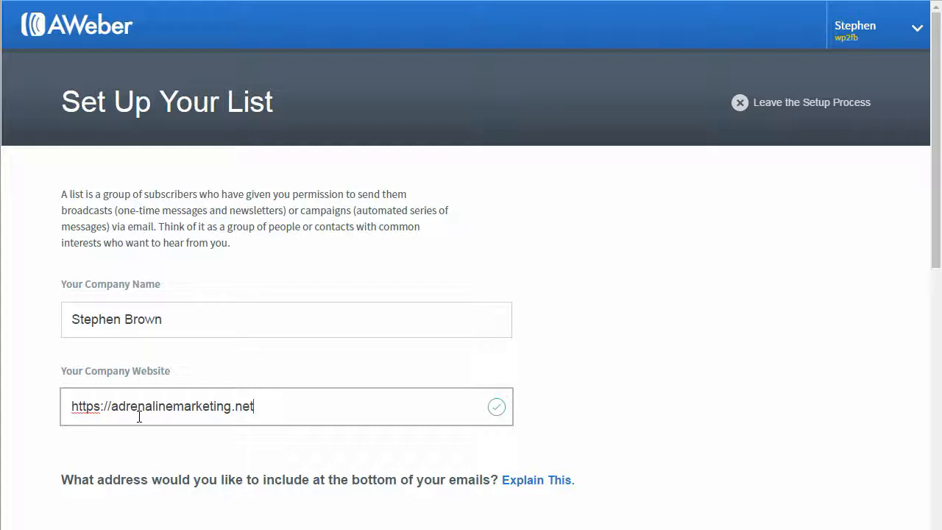
type("/blog")
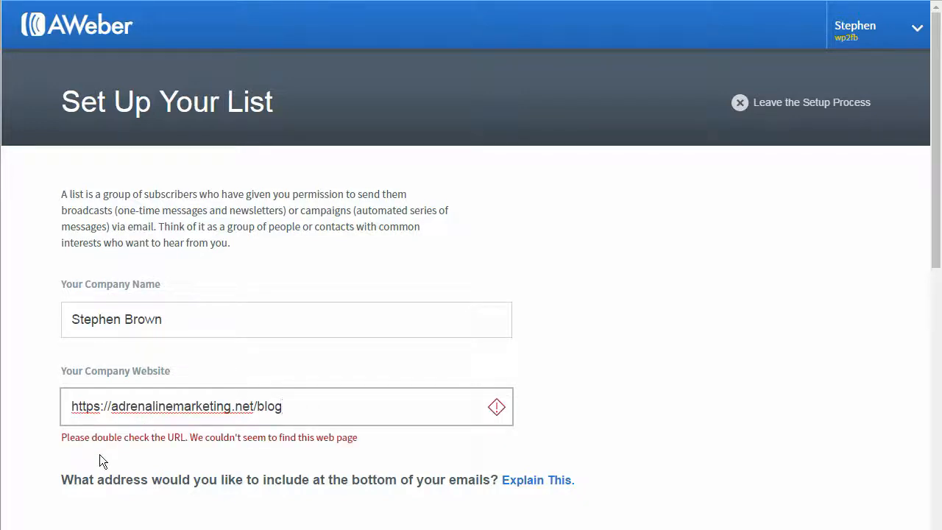
left_click_drag(300, 410, 257, 407)
key("BackSpace")
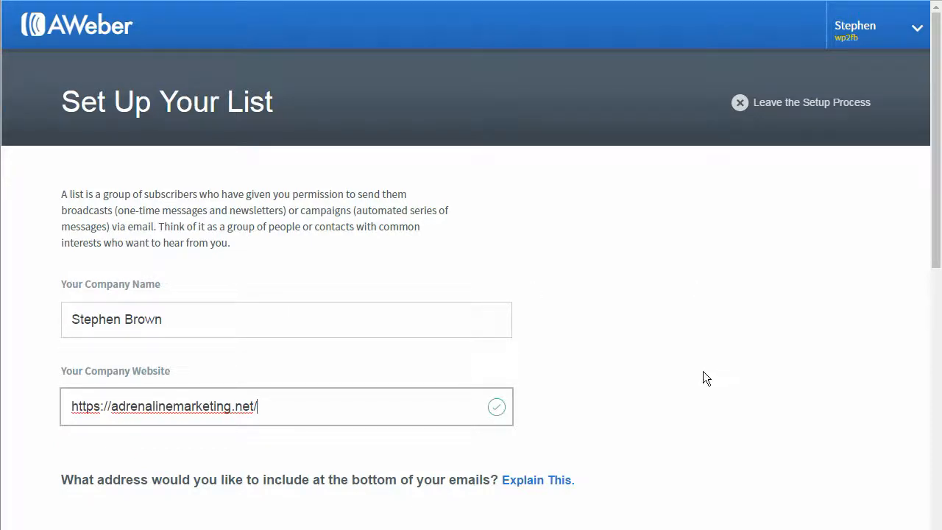
- Accept the prefilled postal address, sender name and sender email, and proceed to describing the list
scroll(691, 371, "down", 1)
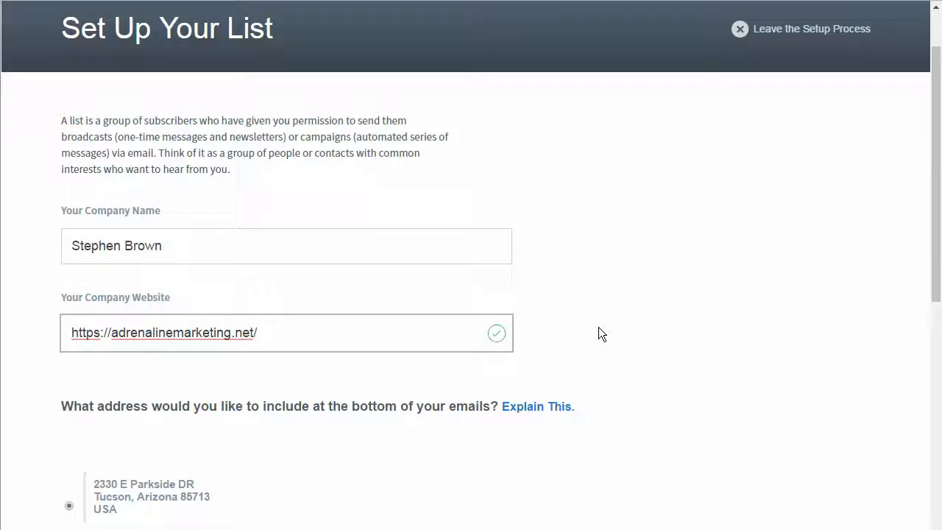
scroll(599, 333, "down", 2)
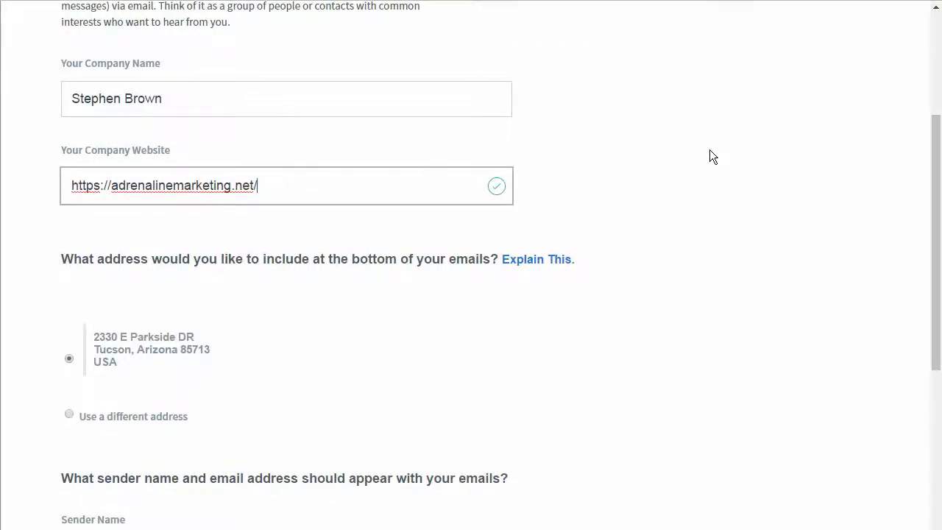
scroll(710, 150, "up", 1)
scroll(710, 157, "up", 1)
scroll(710, 157, "down", 2)
scroll(710, 156, "down", 3)
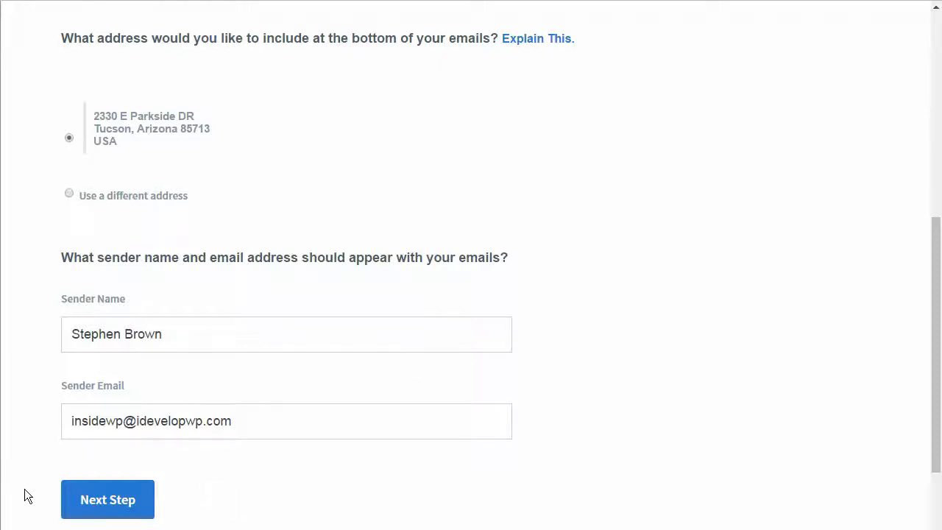
left_click(109, 505)
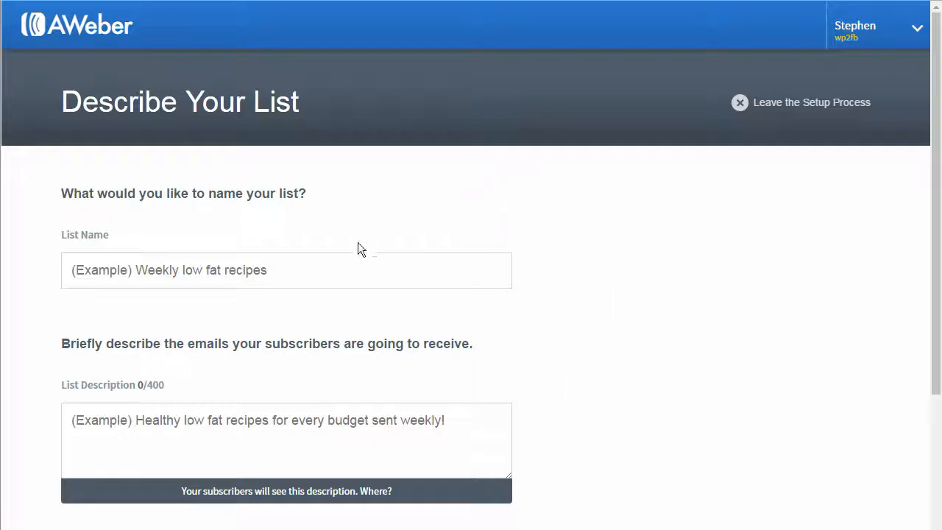
- Name the list My Example, describe it as "Demonstration list." and proceed to the confirmation message
left_click(339, 276)
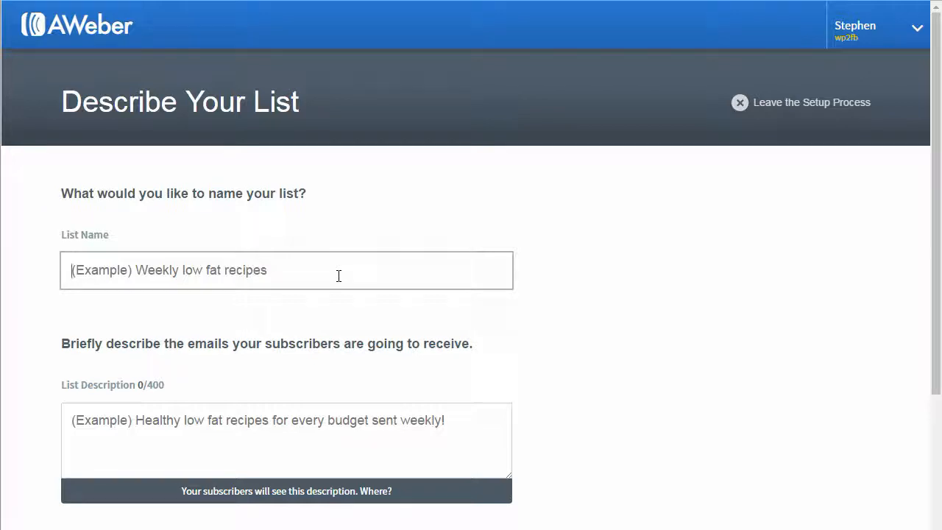
type("My Exam")
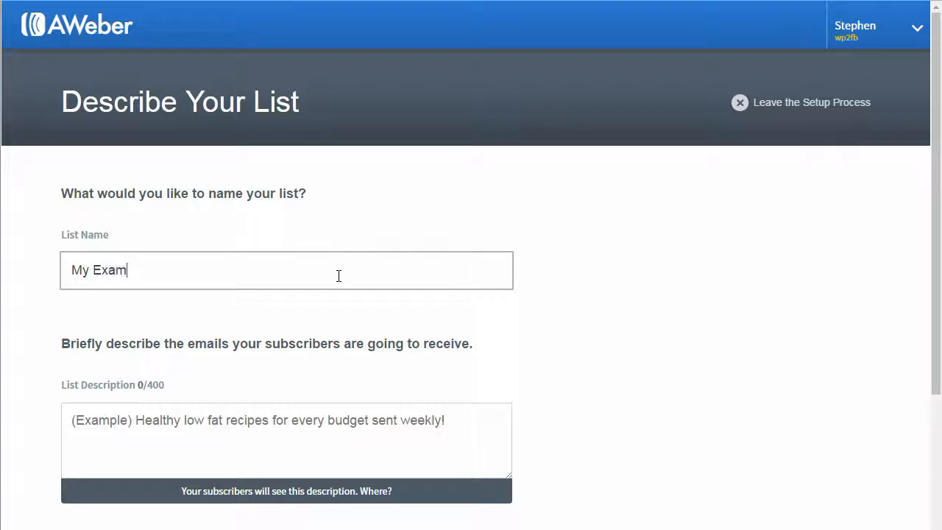
type("ple")
scroll(309, 419, "down", 1)
left_click(103, 352)
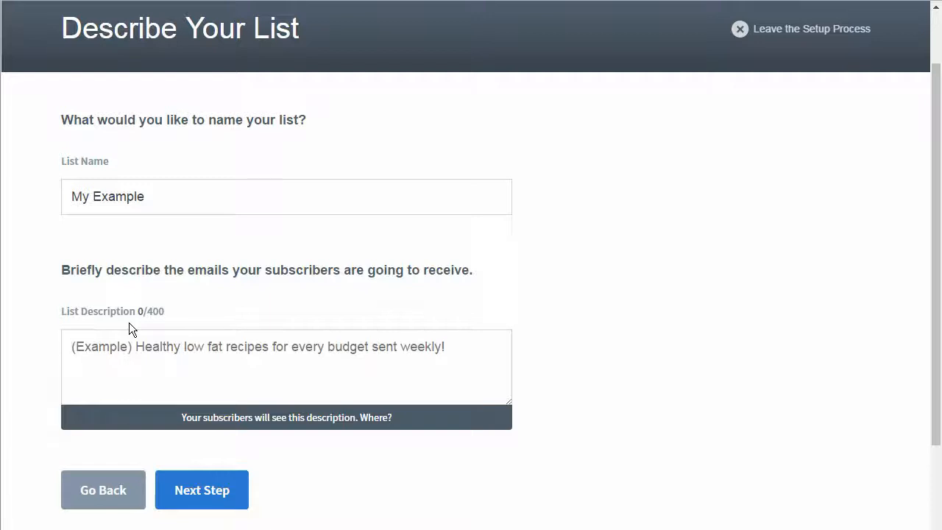
type("De")
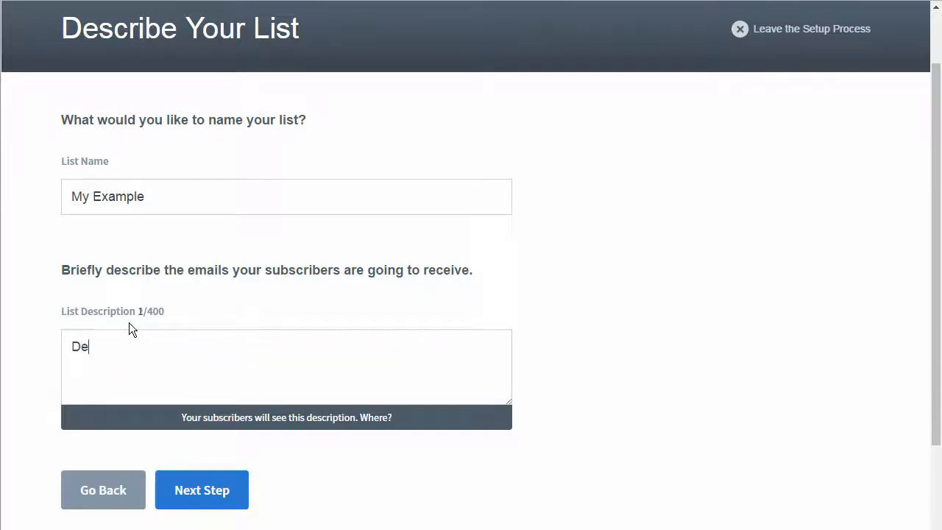
type("monstration list.")
left_click(196, 498)
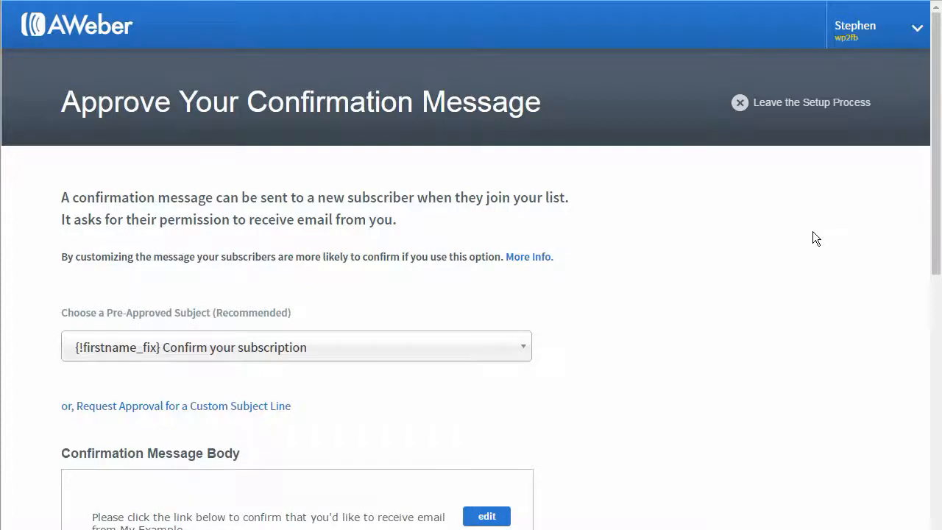
- Approve the default confirmation message with its preselected subject and create the list
scroll(813, 232, "down", 1)
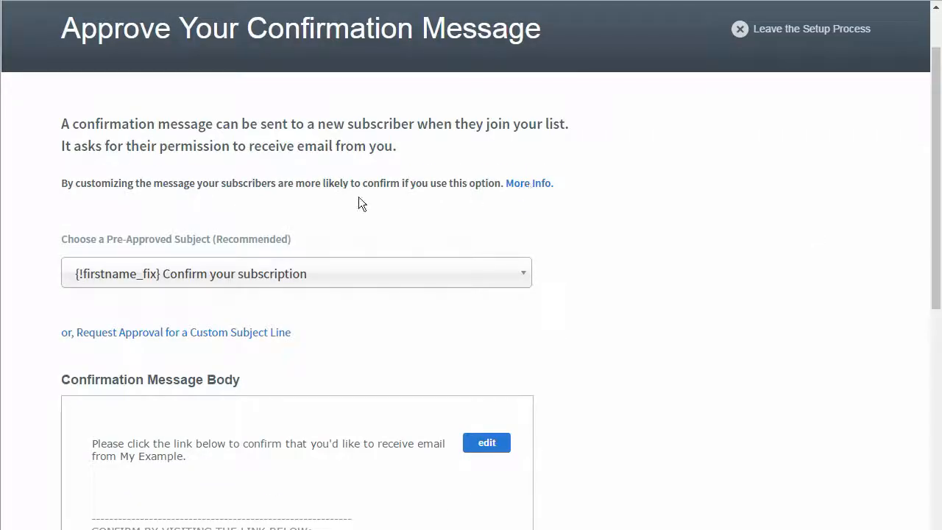
scroll(354, 193, "down", 2)
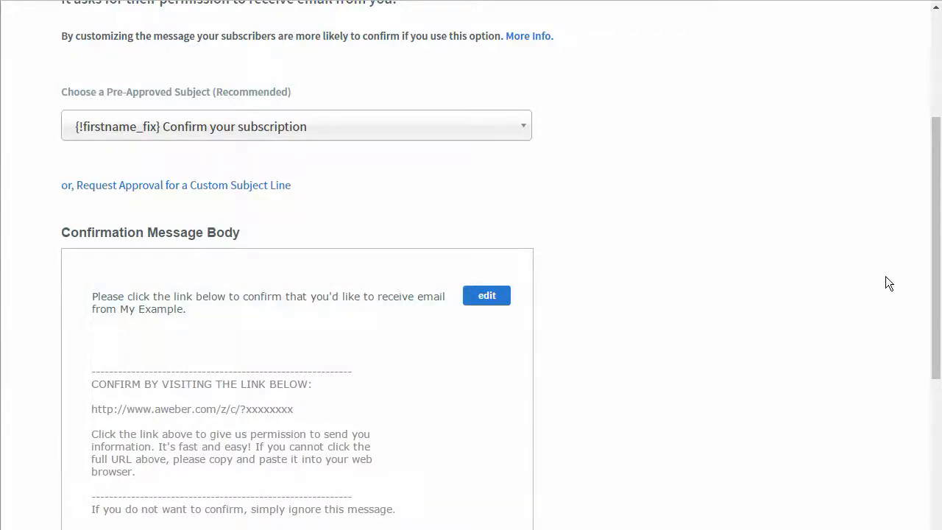
scroll(740, 293, "down", 1)
scroll(739, 291, "down", 2)
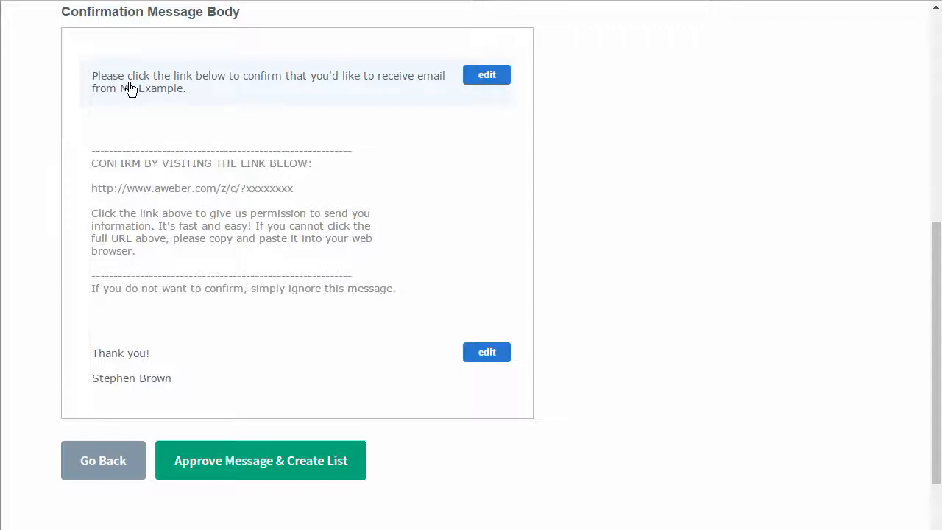
left_click(253, 476)
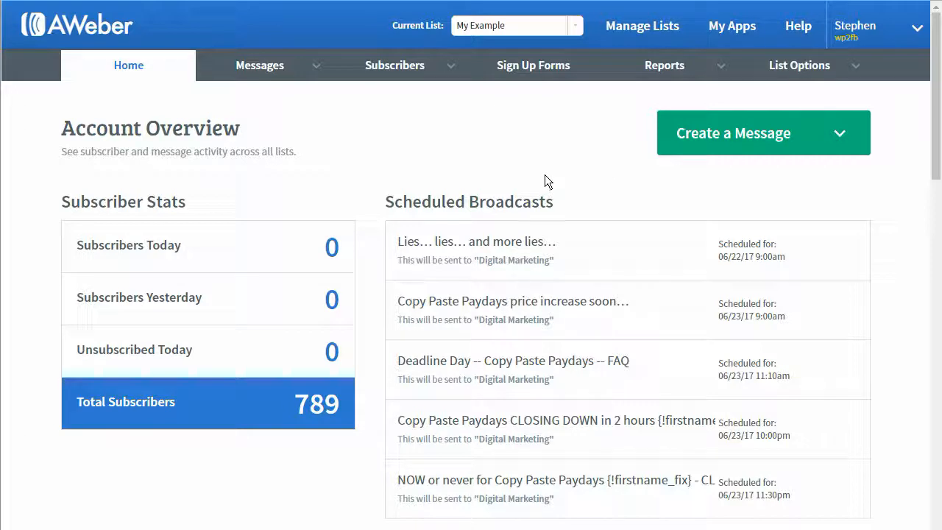
- Choose My Example as the current list
mouse_move(810, 70)
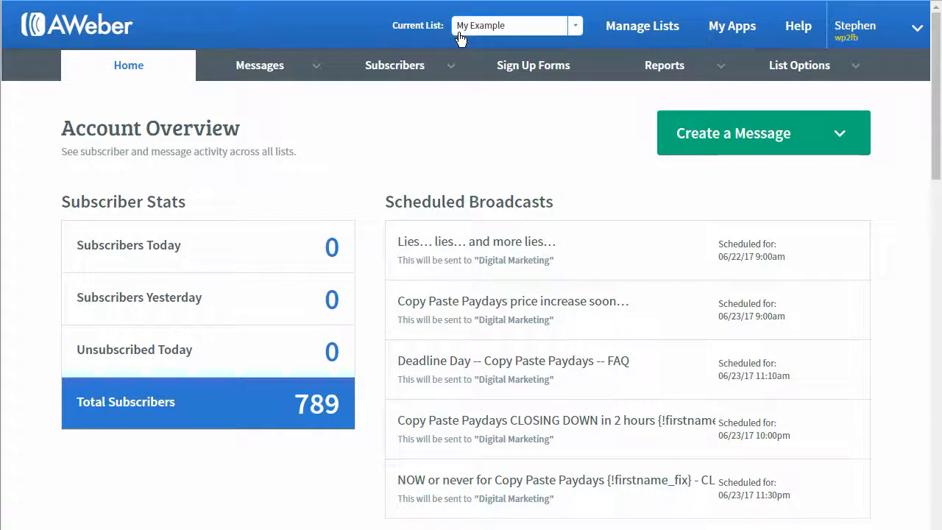
left_click(578, 26)
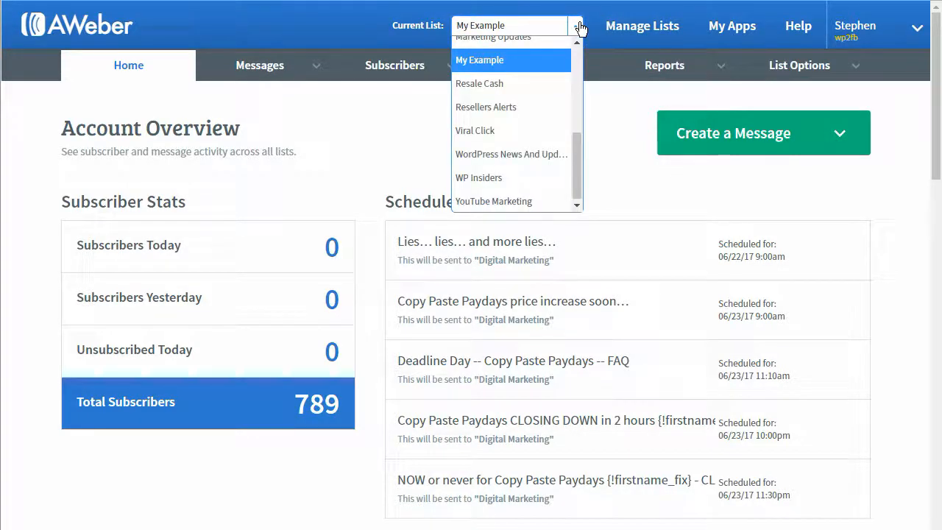
left_click(484, 68)
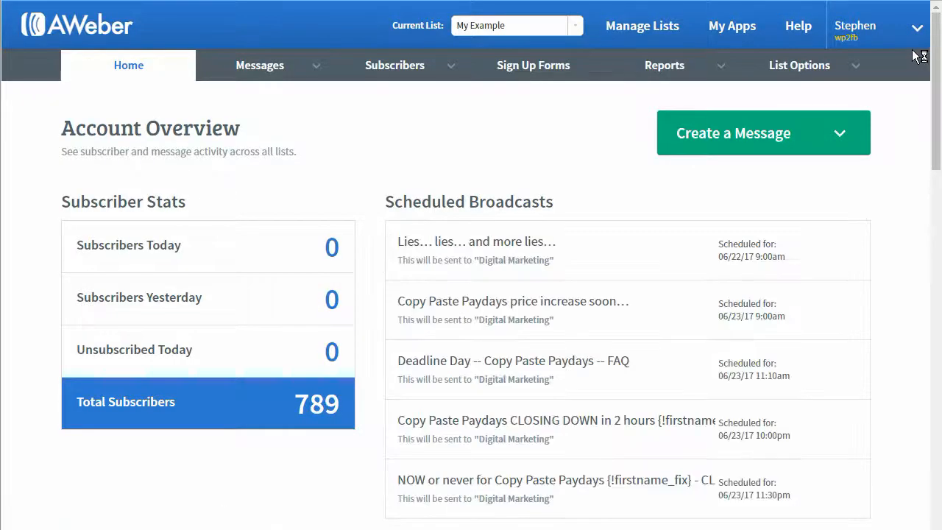
- Open the options of the My Example list and review its basic information and notification settings
left_click(800, 68)
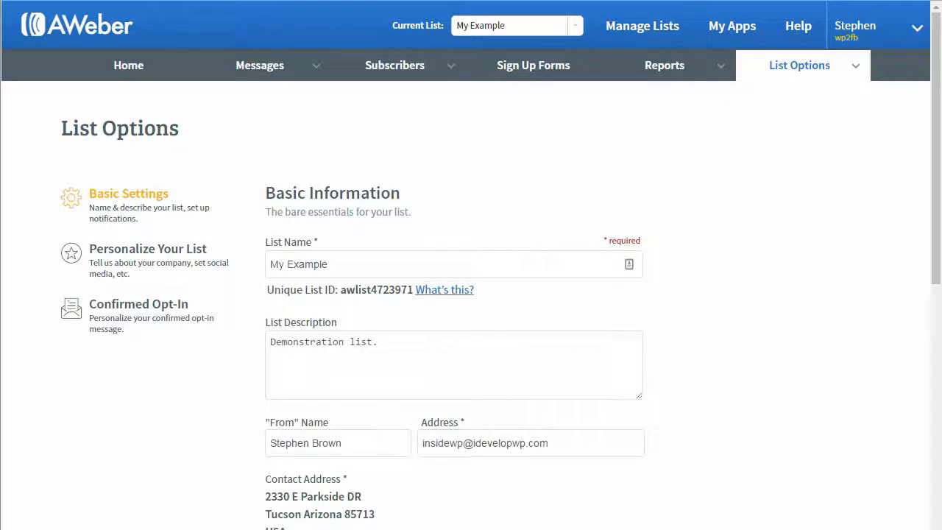
left_click(463, 352)
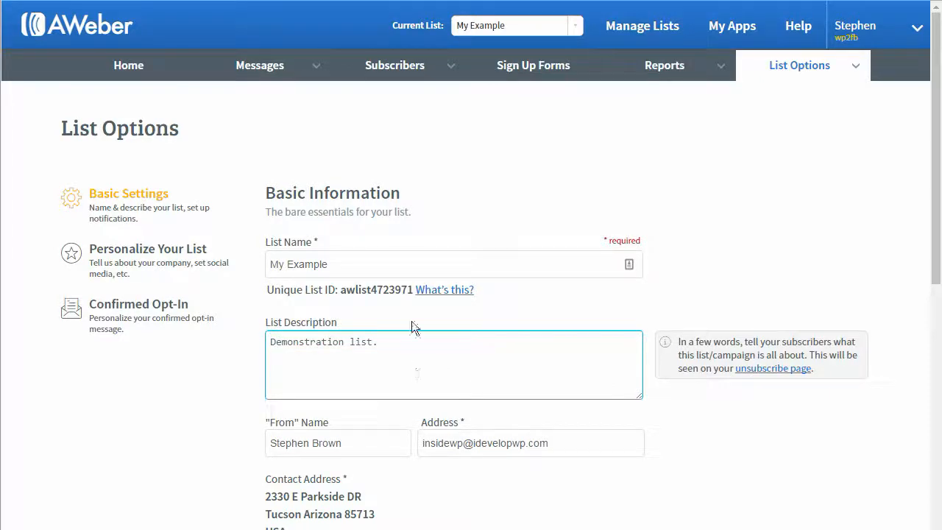
scroll(444, 313, "down", 2)
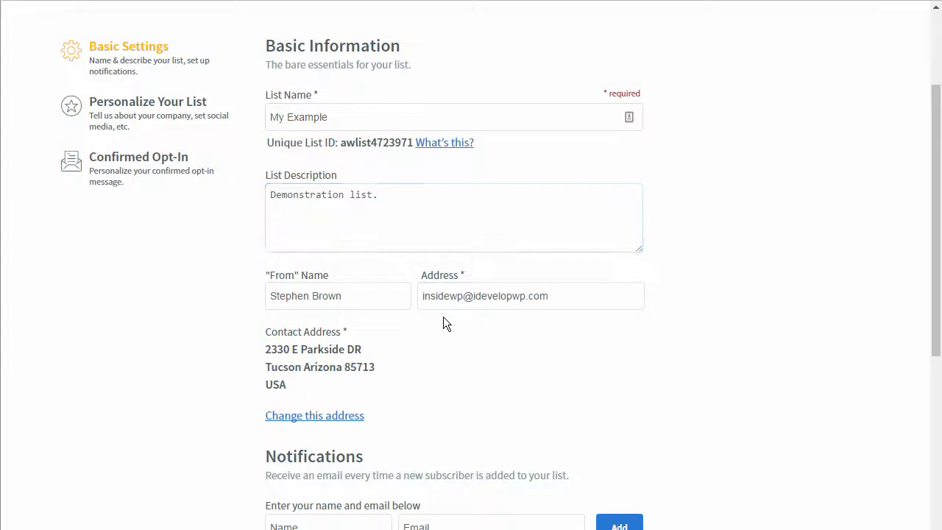
scroll(443, 322, "down", 3)
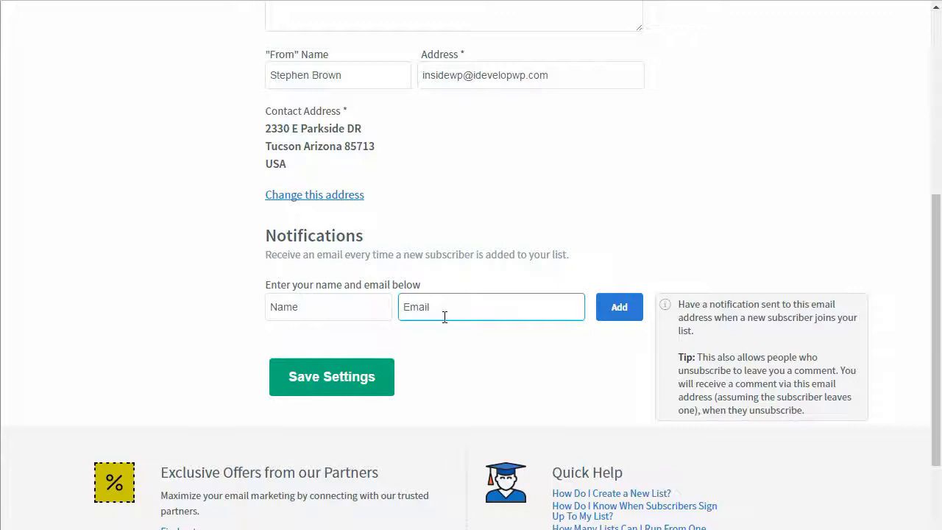
scroll(444, 316, "up", 4)
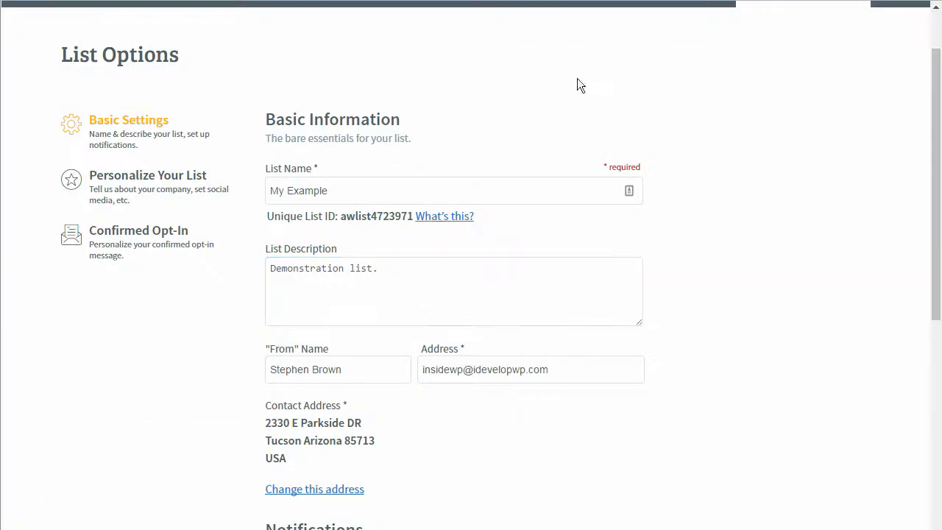
- Open the list's personalization settings and review the company branding, social sharing, broadcast archive, unsubscribe page and text snippet options
left_click(145, 188)
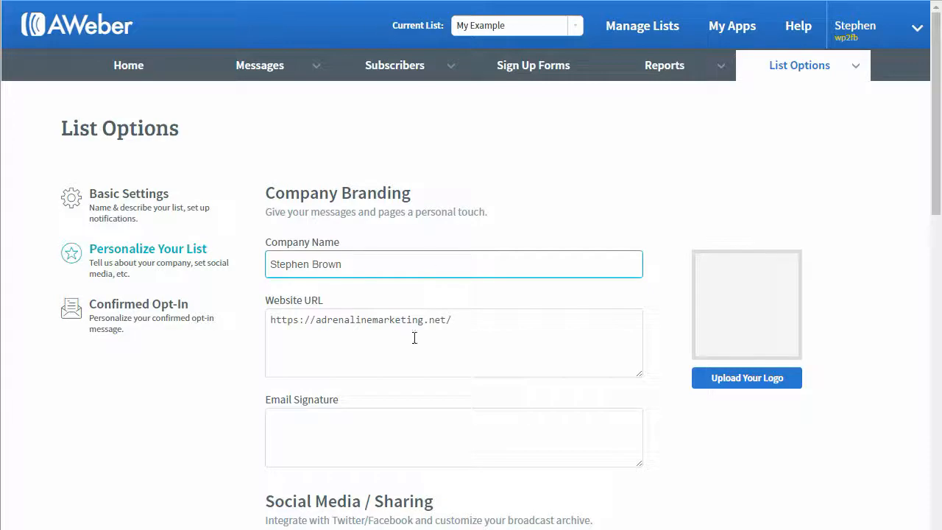
scroll(434, 332, "down", 2)
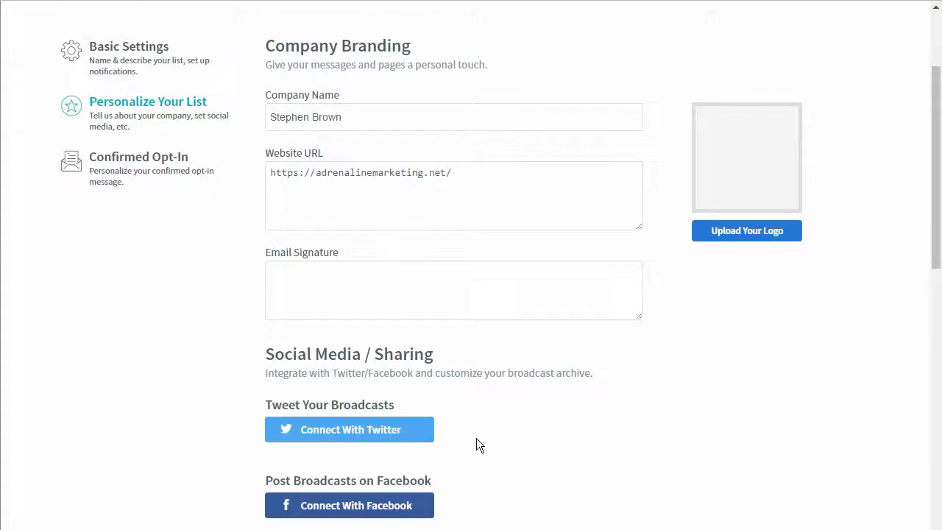
scroll(477, 408, "down", 1)
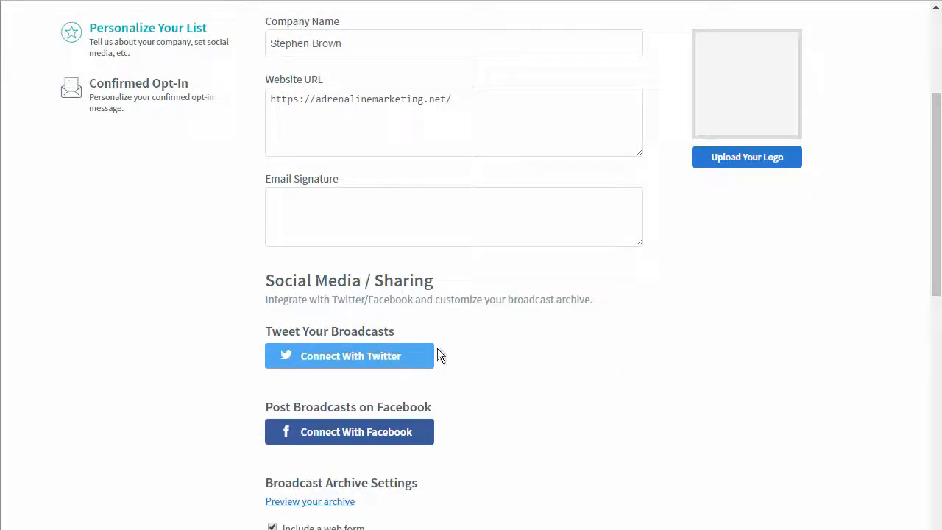
scroll(587, 383, "down", 1)
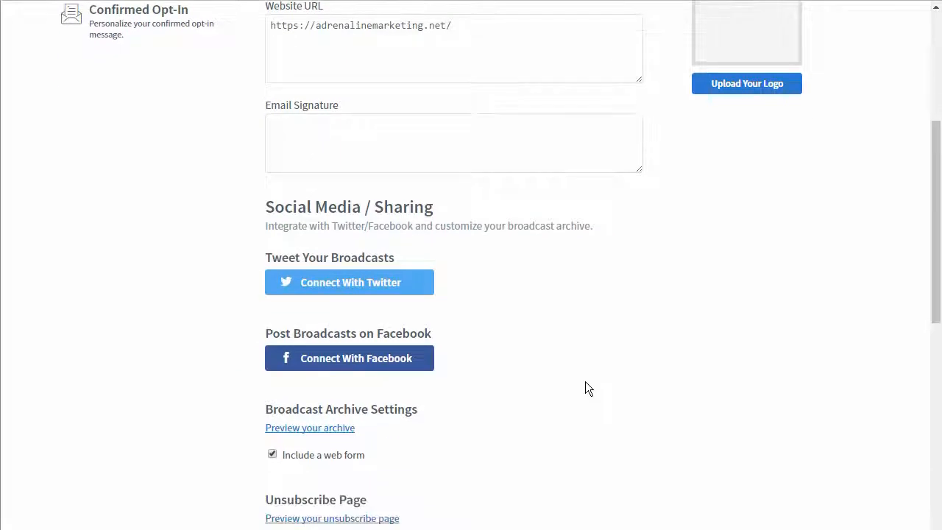
scroll(587, 383, "down", 2)
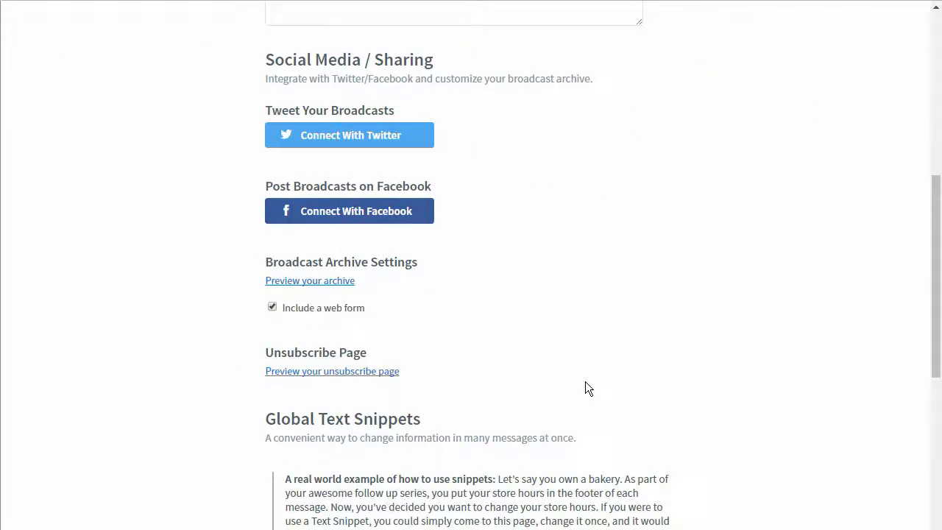
scroll(585, 381, "down", 1)
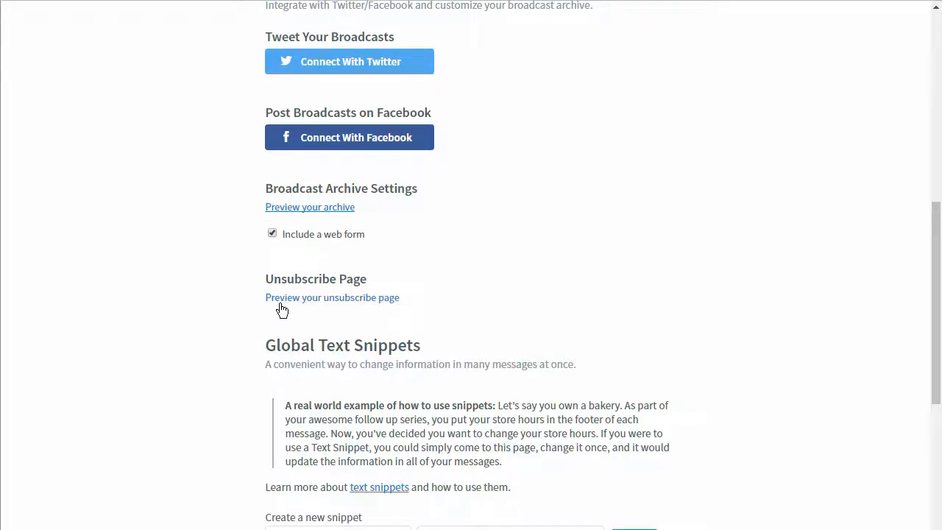
scroll(633, 304, "down", 1)
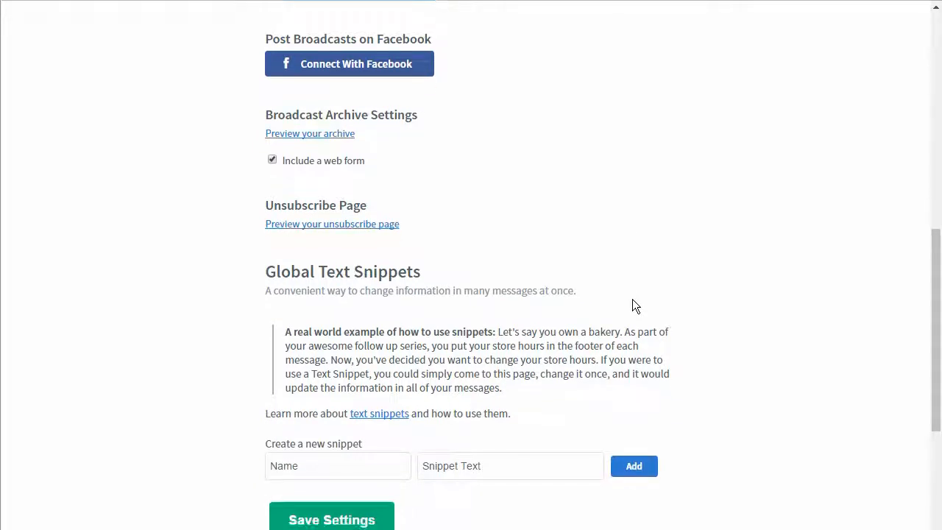
scroll(633, 302, "down", 2)
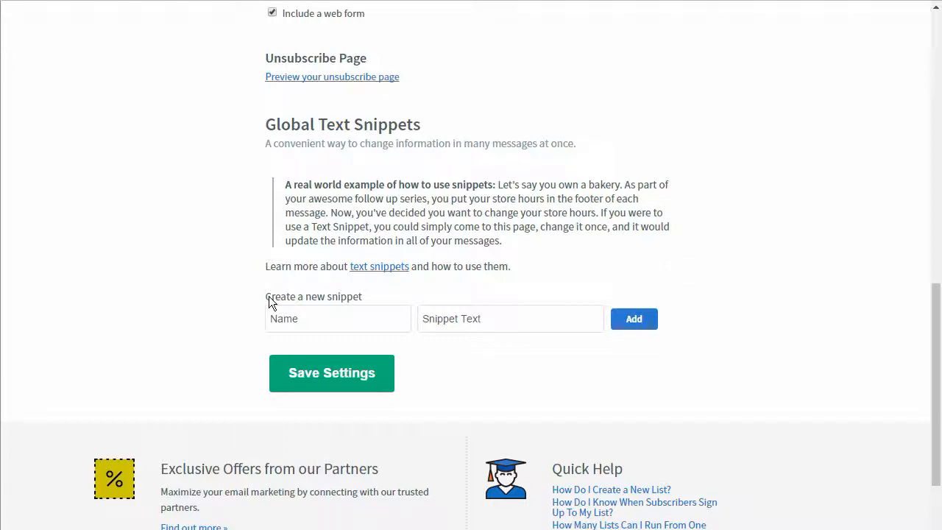
- Enter snip 1 as the name of a new global text snippet, leaving its text empty
left_click(278, 318)
type("snip 1")
left_click(462, 322)
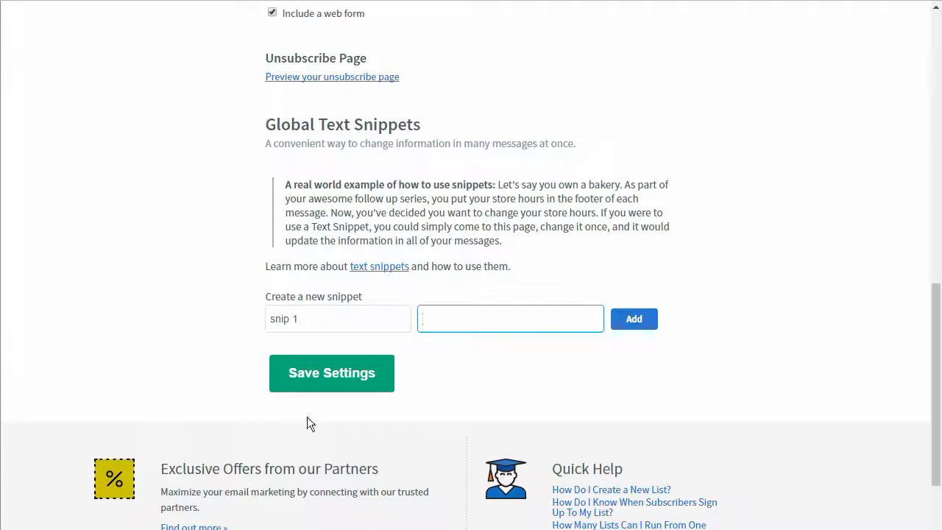
left_click(286, 322)
key("Tab")
left_click(330, 322)
key("Tab")
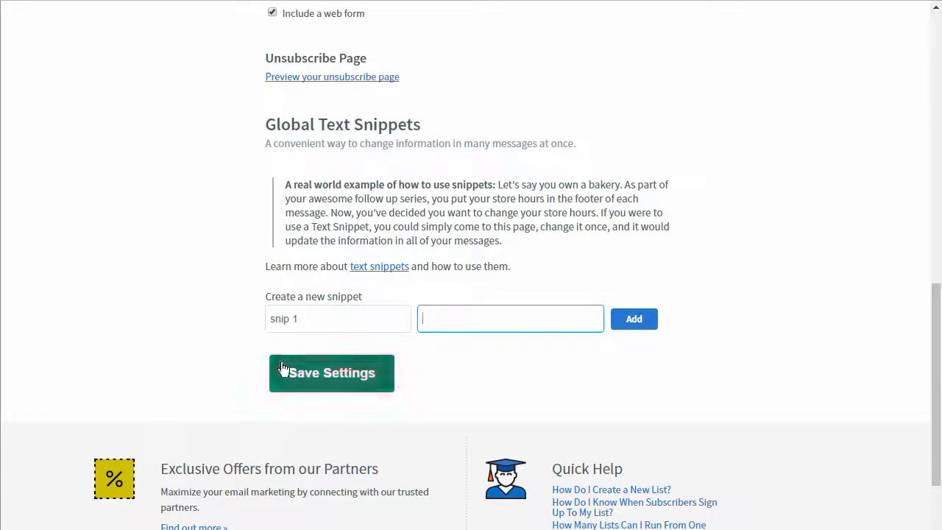
- Open the list's confirmed opt-in settings and review the confirmation message subject, message body and opt-in requirements
scroll(168, 332, "up", 7)
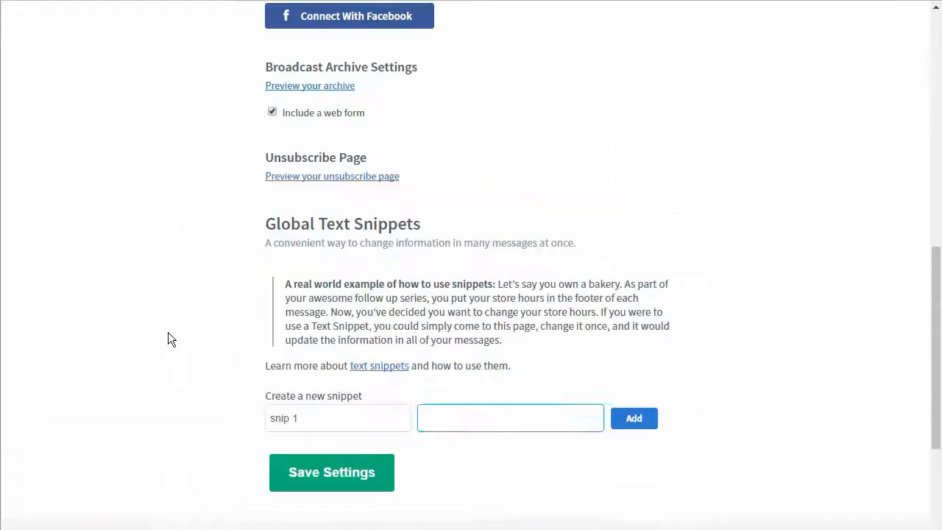
scroll(170, 332, "up", 3)
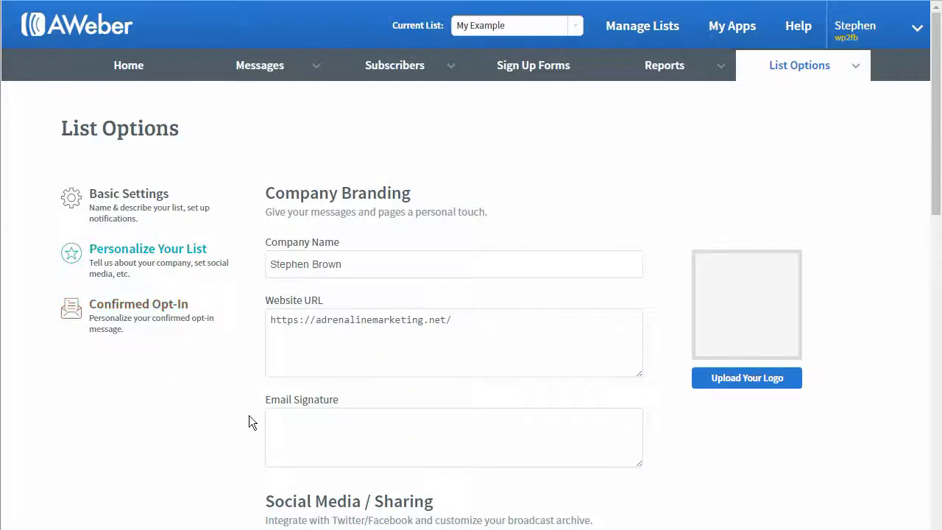
left_click(104, 310)
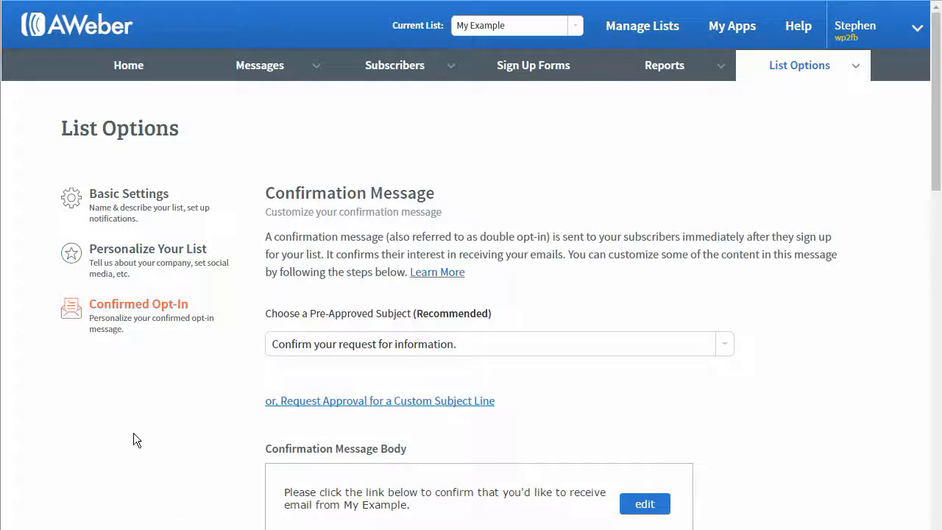
scroll(133, 433, "down", 1)
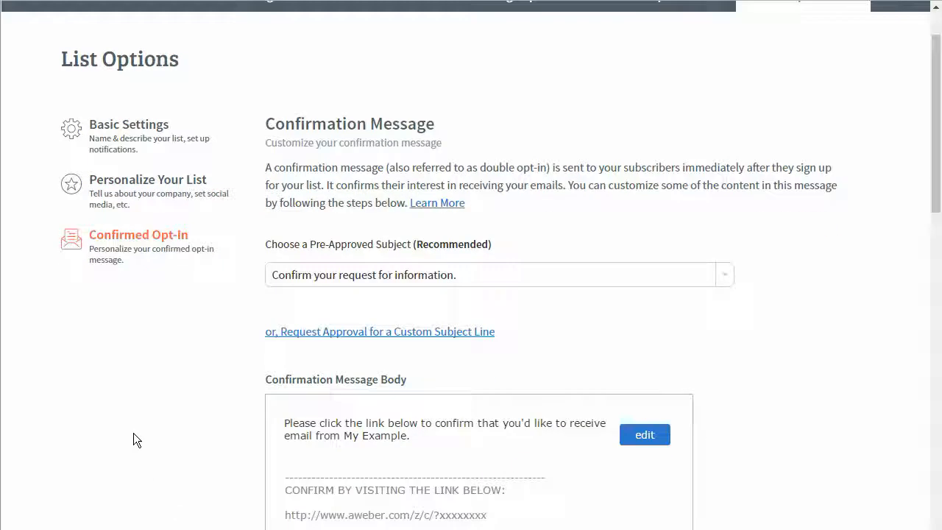
scroll(462, 107, "down", 1)
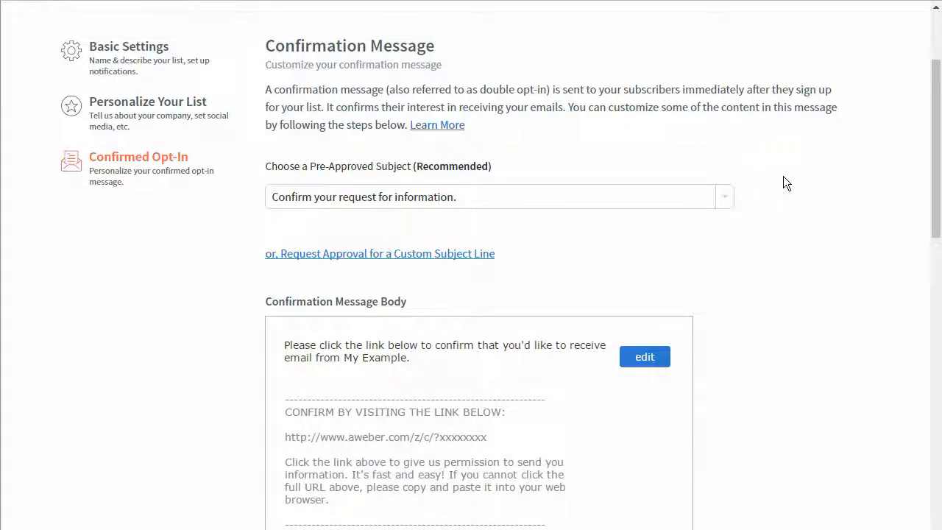
scroll(783, 183, "down", 2)
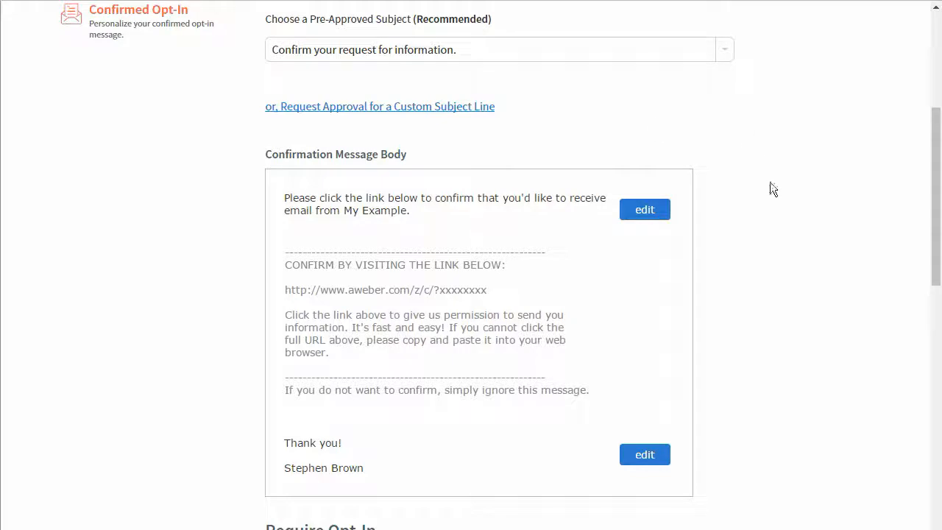
scroll(771, 184, "down", 3)
scroll(773, 183, "down", 1)
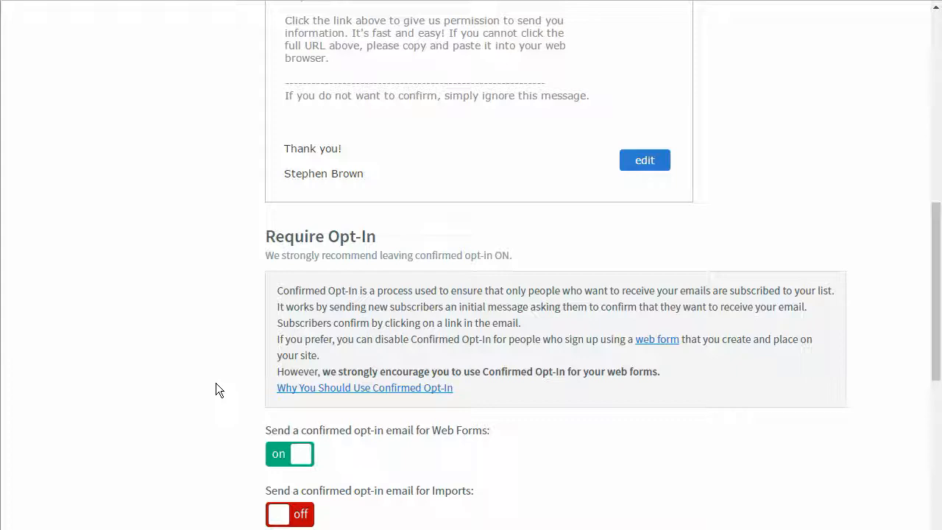
- Turn off the confirmed opt-in email for web forms, leave the confirmation success page URL blank and save the settings
scroll(104, 379, "down", 2)
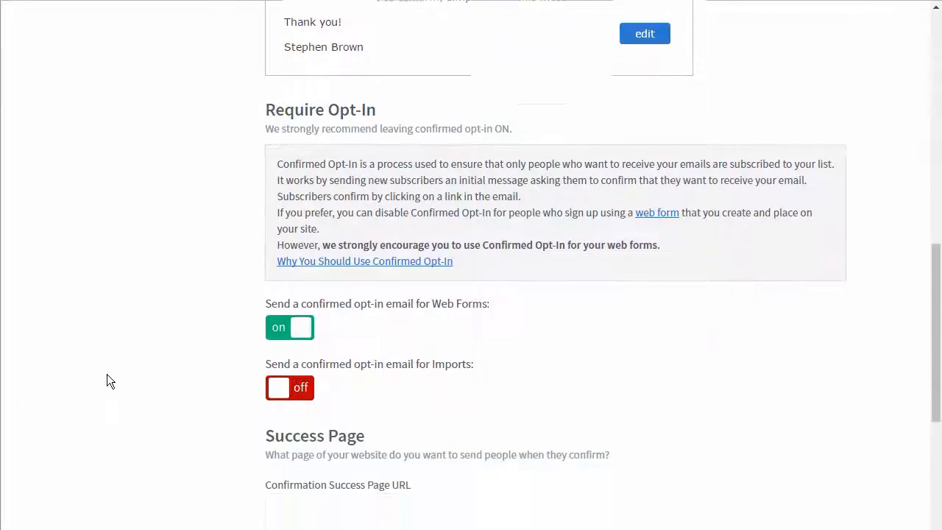
left_click(281, 310)
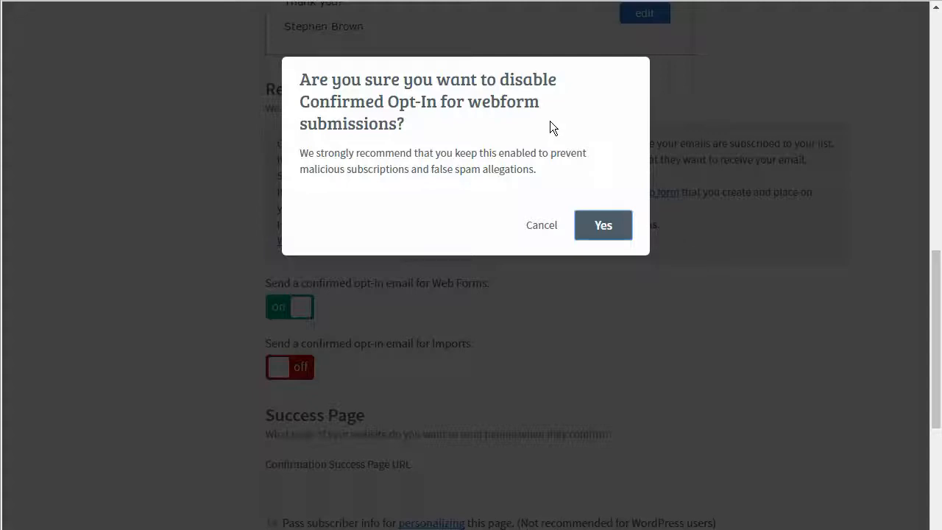
left_click(605, 230)
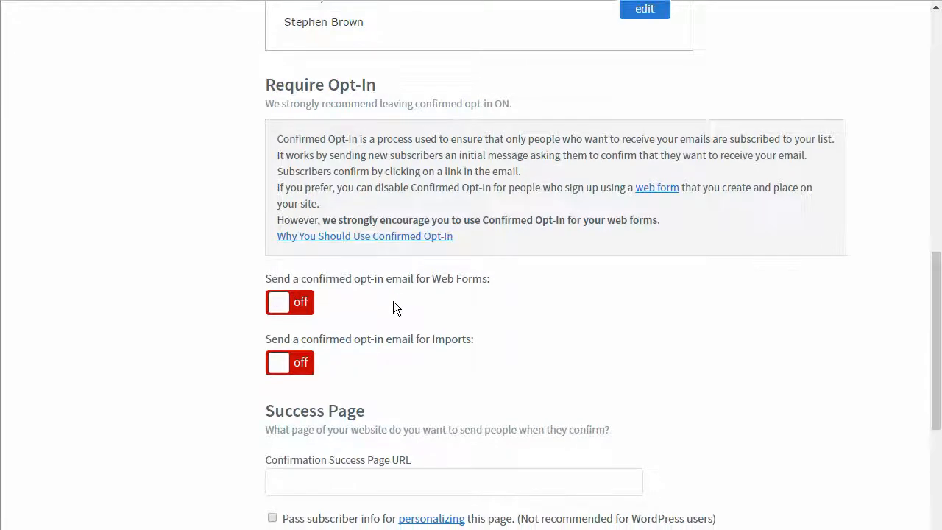
scroll(393, 301, "down", 1)
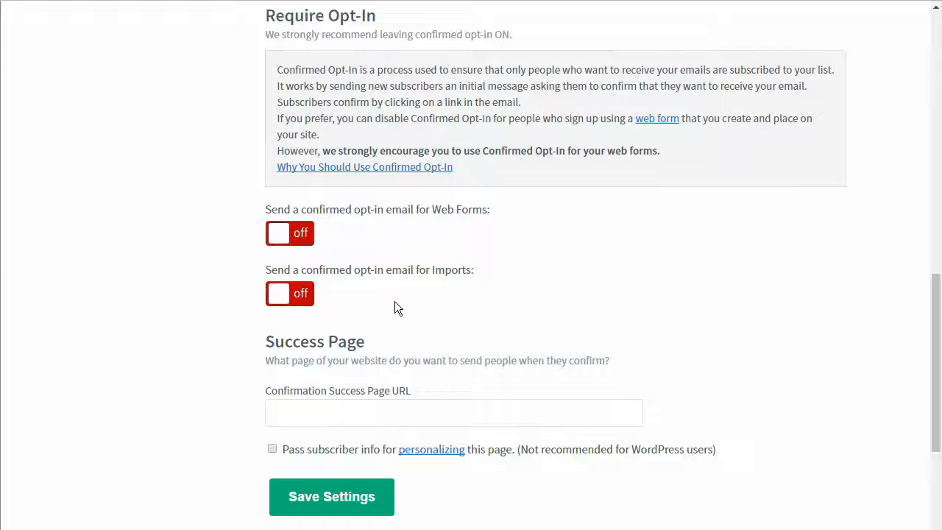
left_click(285, 416)
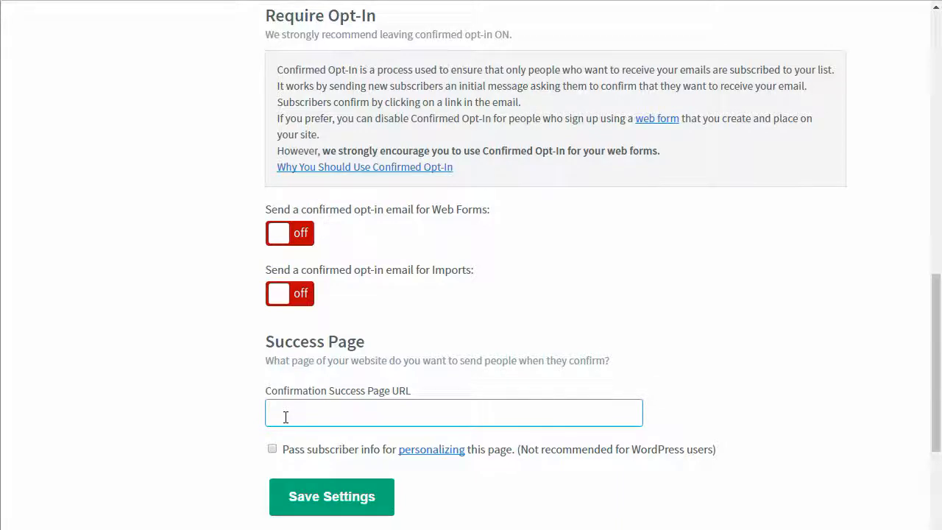
left_click(464, 310)
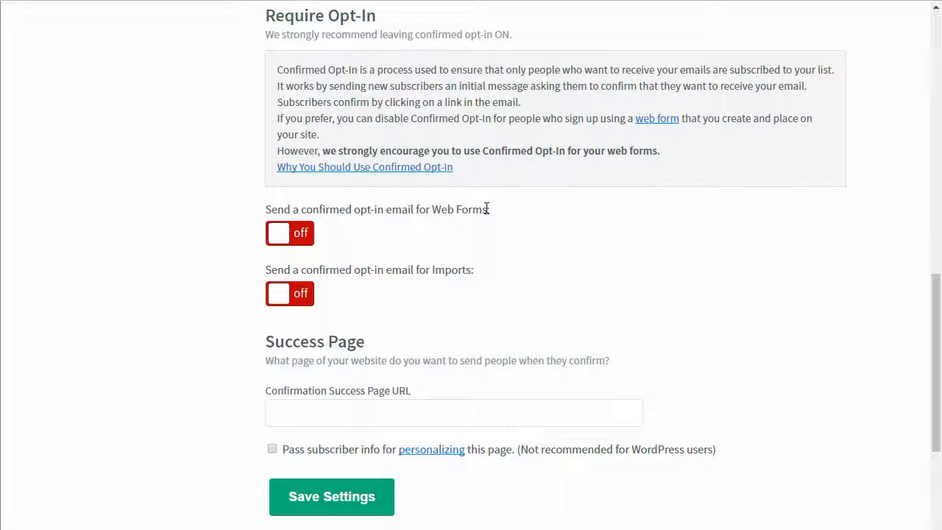
left_click(348, 509)
scroll(829, 374, "up", 15)
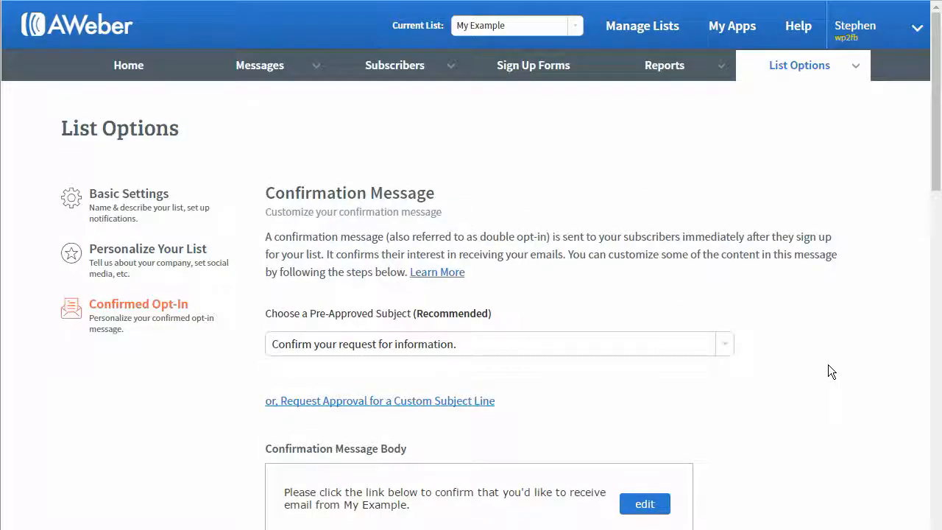
mouse_move(451, 83)
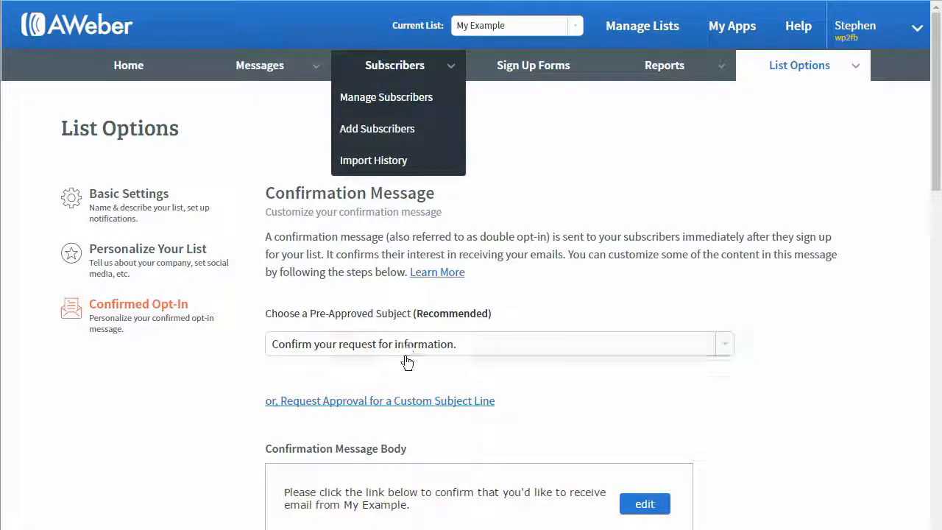